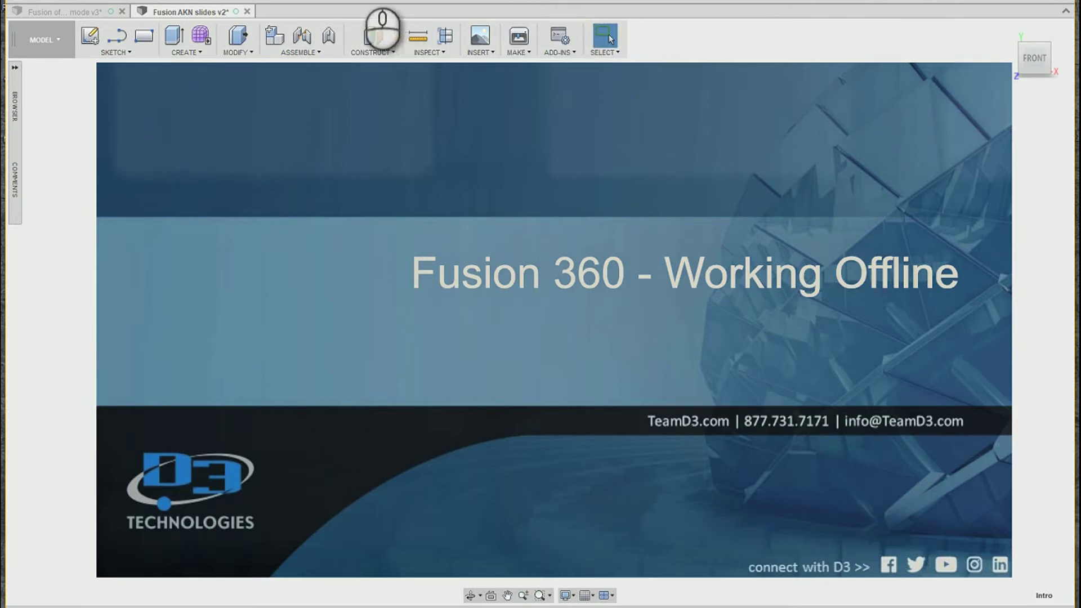
From the Data Panel, open the Clamp Arm - machined design (v6) in its own tab.
{"action": "left_click", "coordinate": [80, 12]}
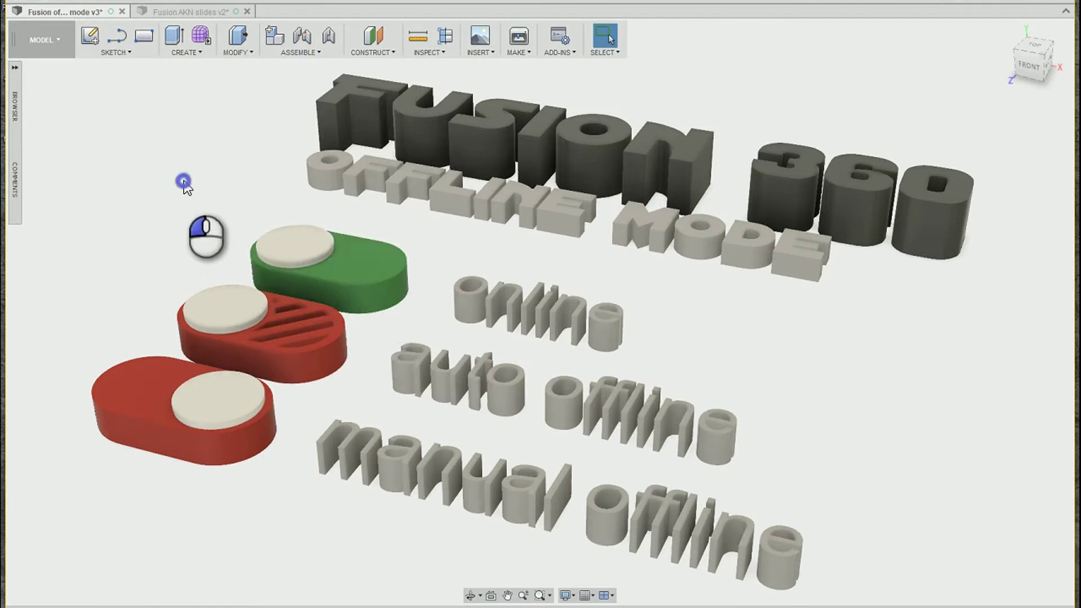
{"action": "left_click", "coordinate": [184, 14]}
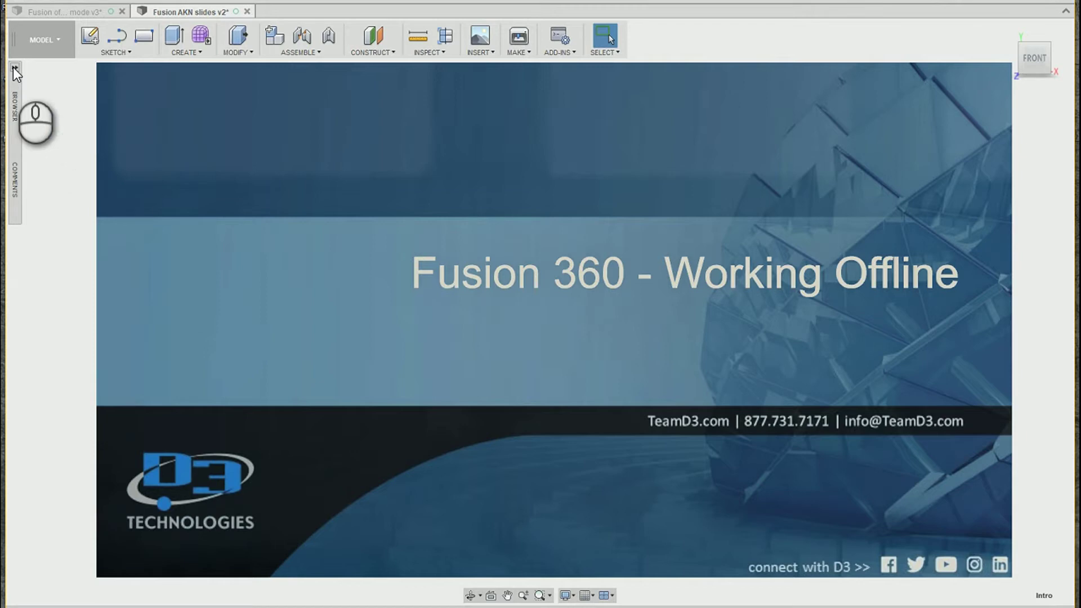
{"action": "left_click", "coordinate": [16, 70]}
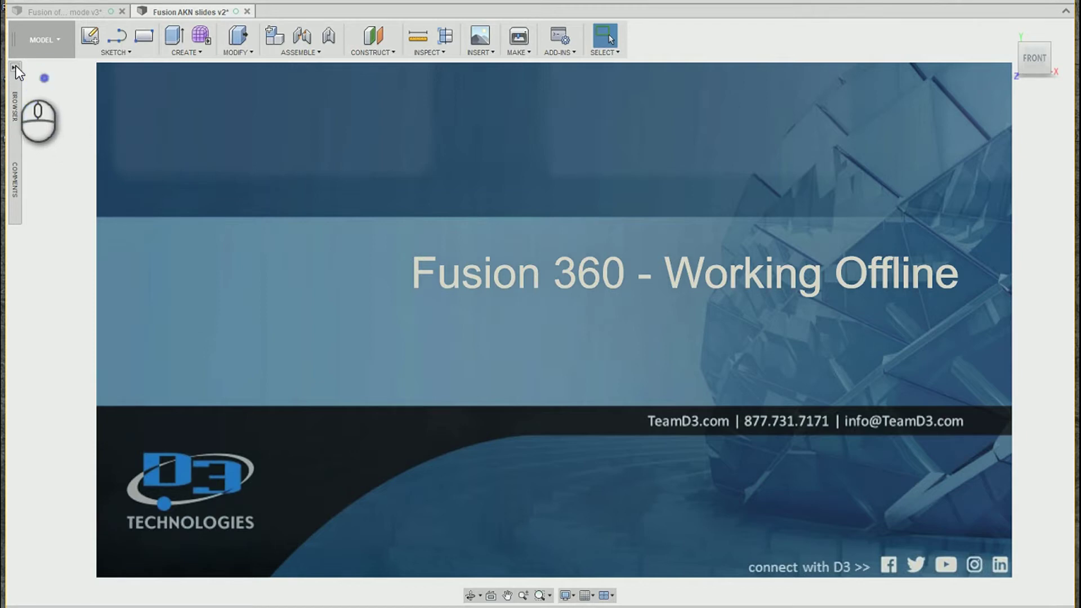
{"action": "left_click", "coordinate": [13, 3]}
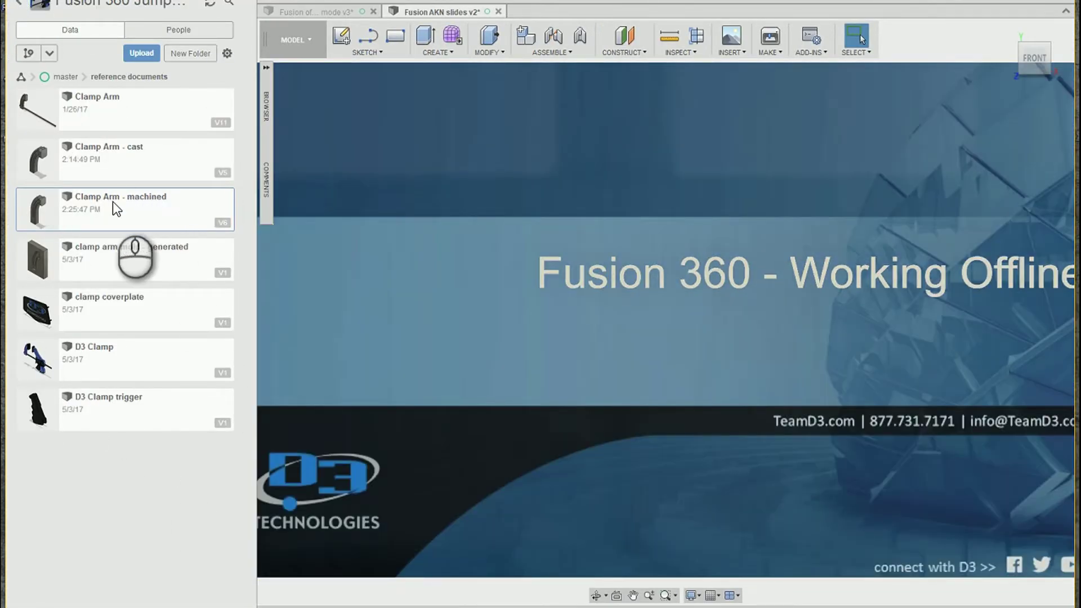
{"action": "double_click", "coordinate": [140, 213]}
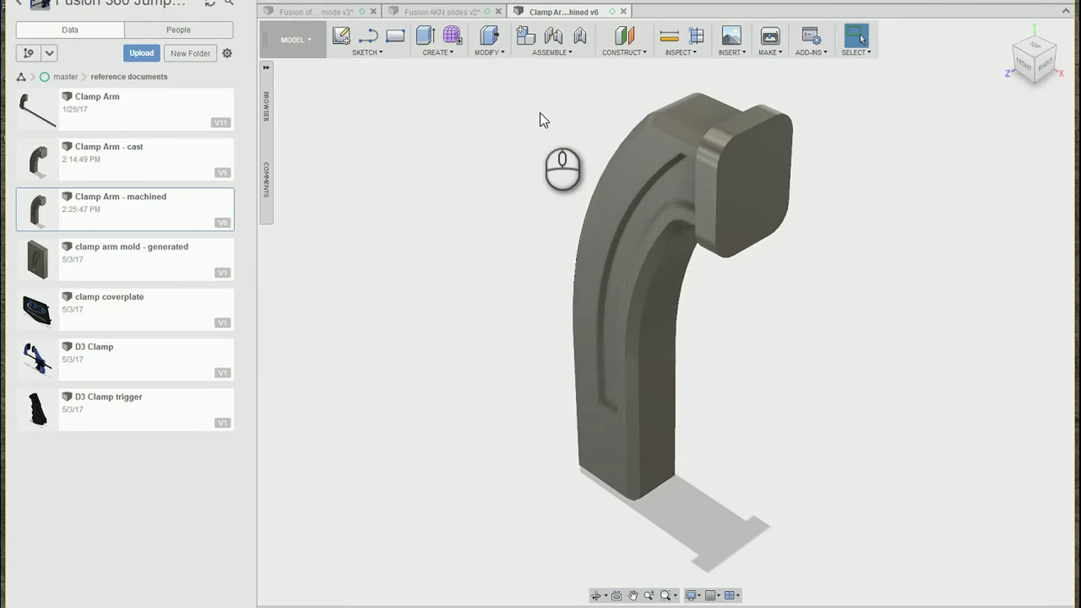
Press Pull the clamp arm's square end face outward by 0.25 in.
{"action": "middle_click_drag", "start_coordinate": [495, 139], "coordinate": [456, 154]}
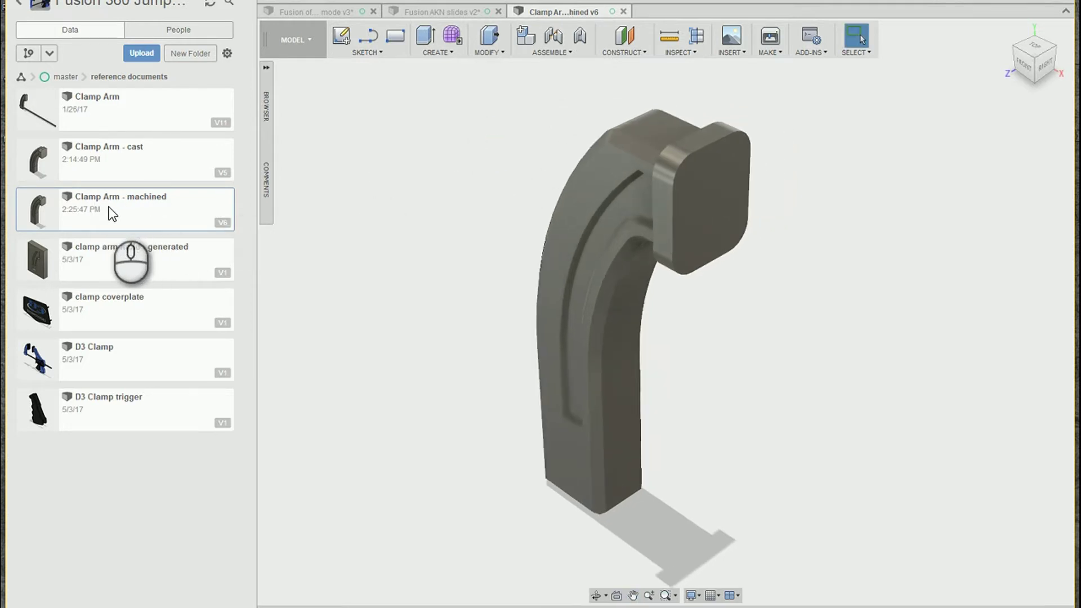
{"action": "right_click_drag", "start_coordinate": [470, 147], "coordinate": [495, 174]}
{"action": "left_click", "coordinate": [723, 197]}
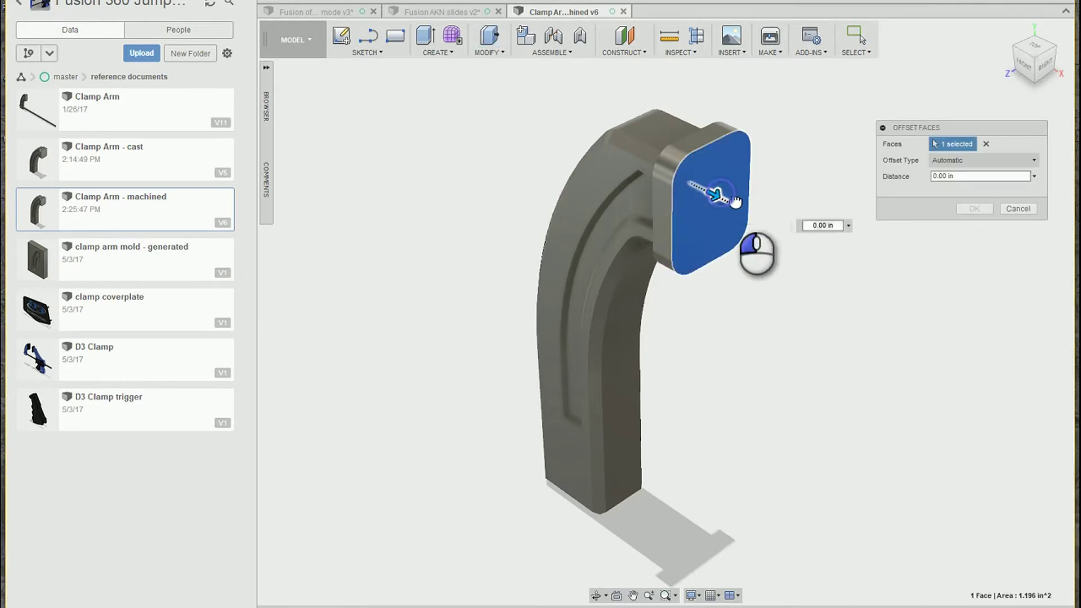
{"action": "left_click_drag", "start_coordinate": [734, 201], "coordinate": [737, 200]}
{"action": "type", "text": ".25"}
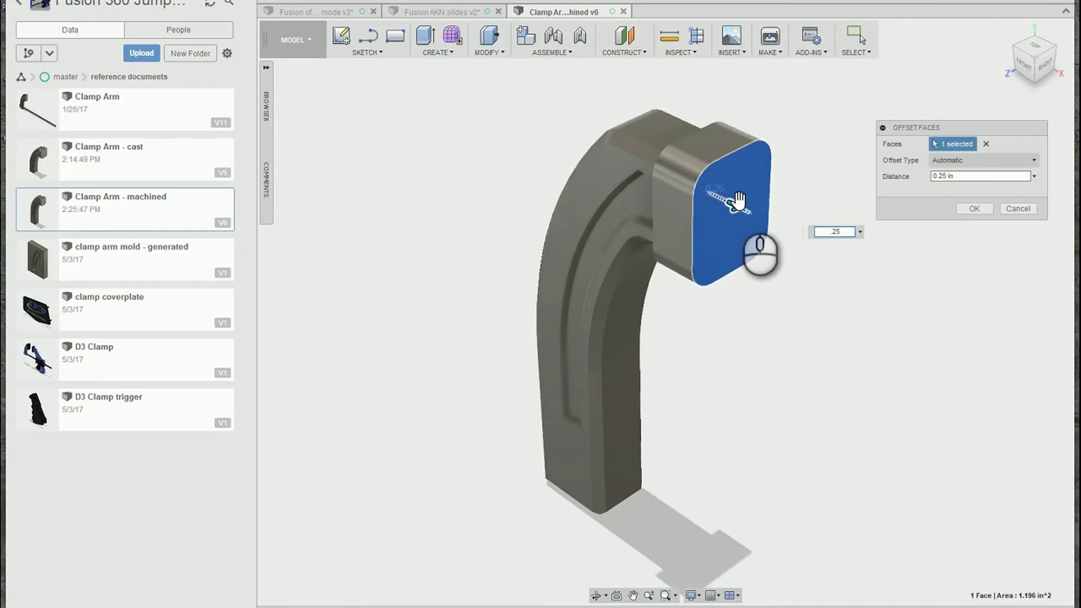
{"action": "key", "text": "Return"}
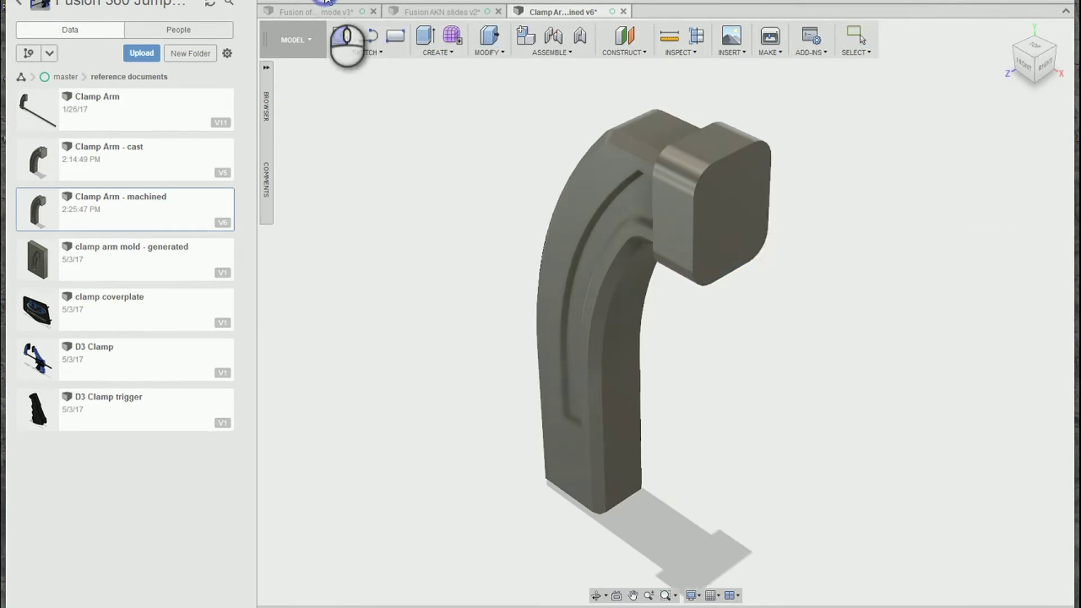
Save the design as version 7 with the comment 'thickened plate' and check its version history.
{"action": "key", "text": "ctrl+s"}
{"action": "key", "text": "Return"}
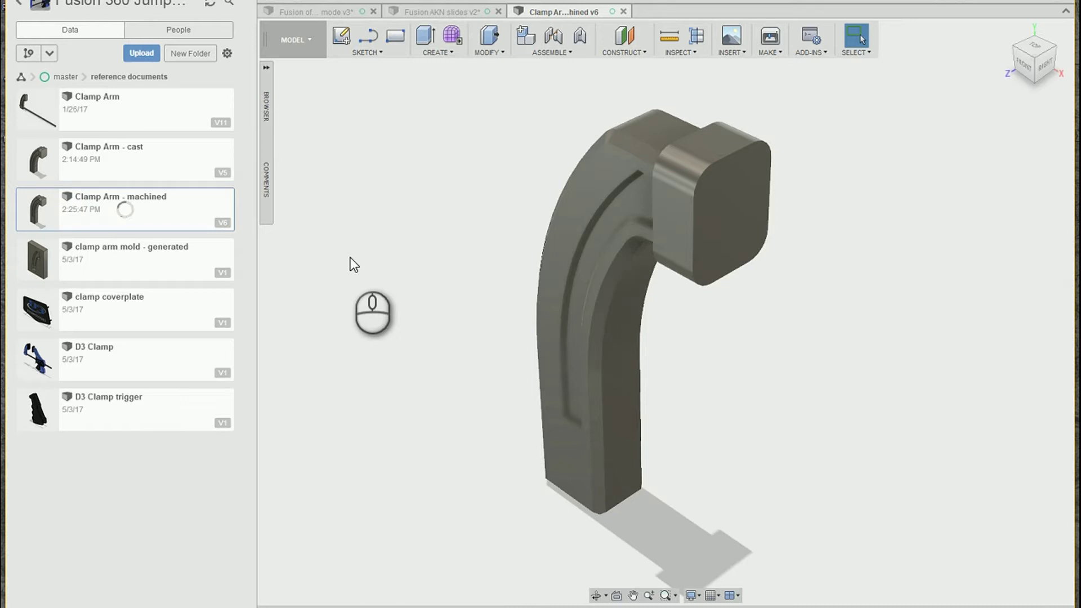
{"action": "left_click", "coordinate": [223, 223]}
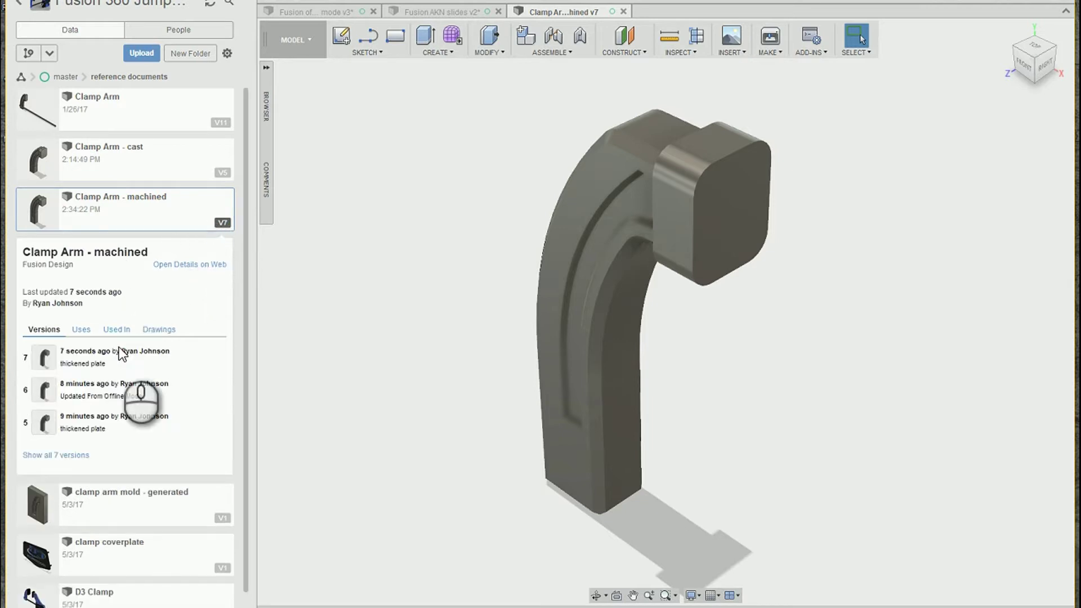
{"action": "left_click", "coordinate": [221, 222]}
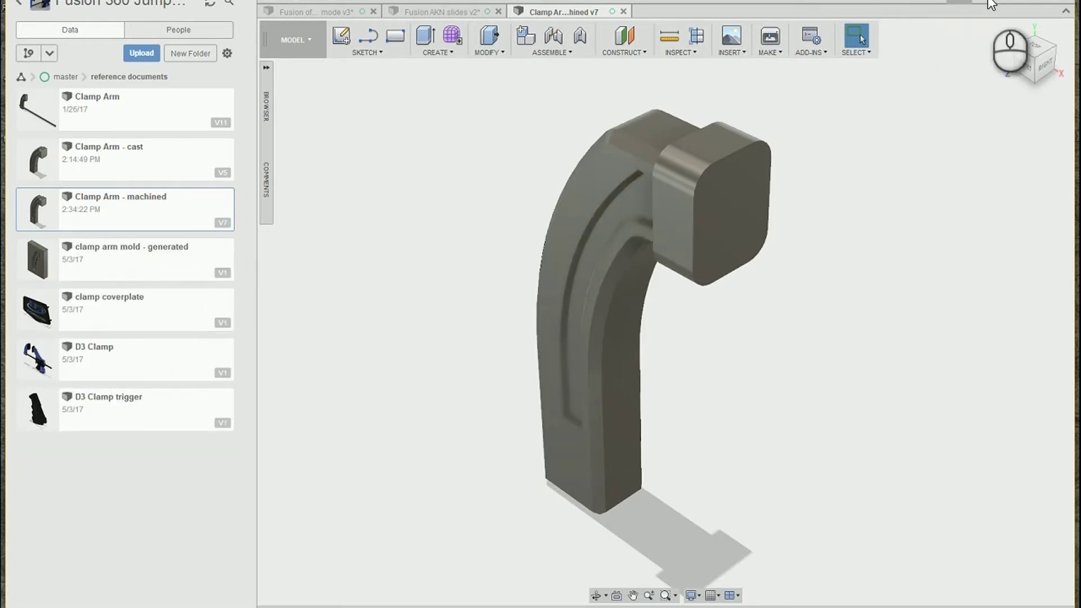
Switch Fusion 360 to Working Offline from the Job Status options.
{"action": "left_click", "coordinate": [970, 5]}
{"action": "left_click", "coordinate": [805, 38]}
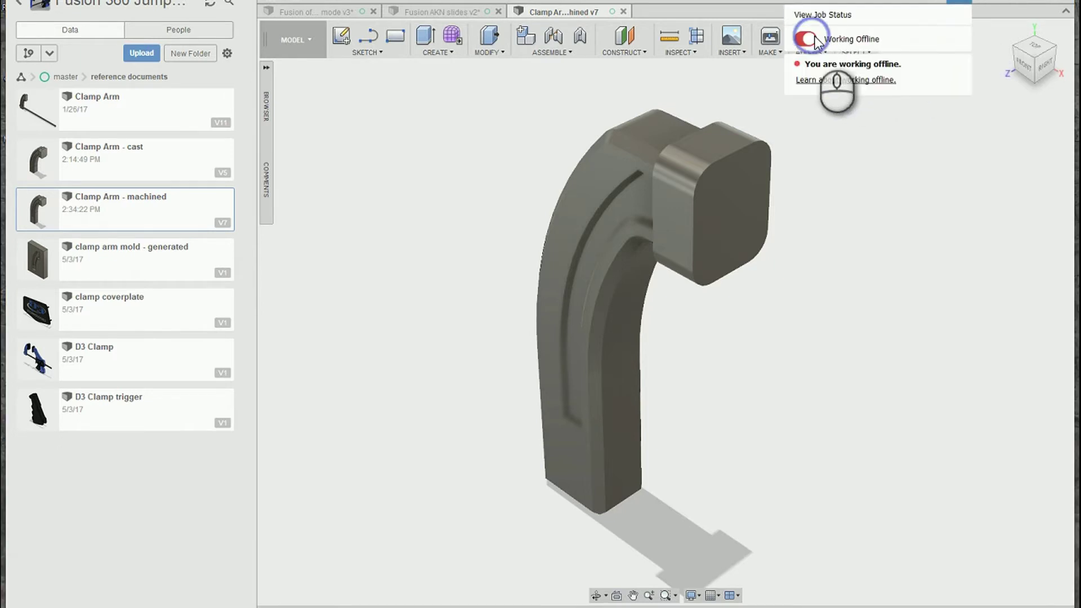
{"action": "middle_click_drag", "start_coordinate": [742, 376], "coordinate": [830, 162], "text": "shift"}
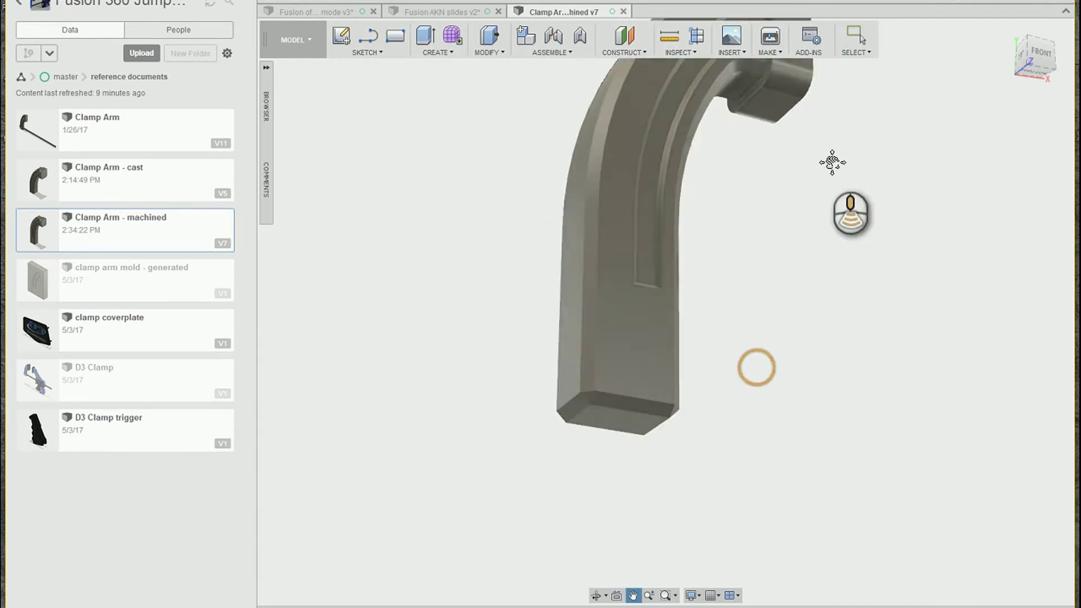
Press Pull the arm's bottom face downward by 0.40 in to lengthen it.
{"action": "right_click", "coordinate": [822, 216]}
{"action": "left_click", "coordinate": [861, 210]}
{"action": "left_click", "coordinate": [621, 368]}
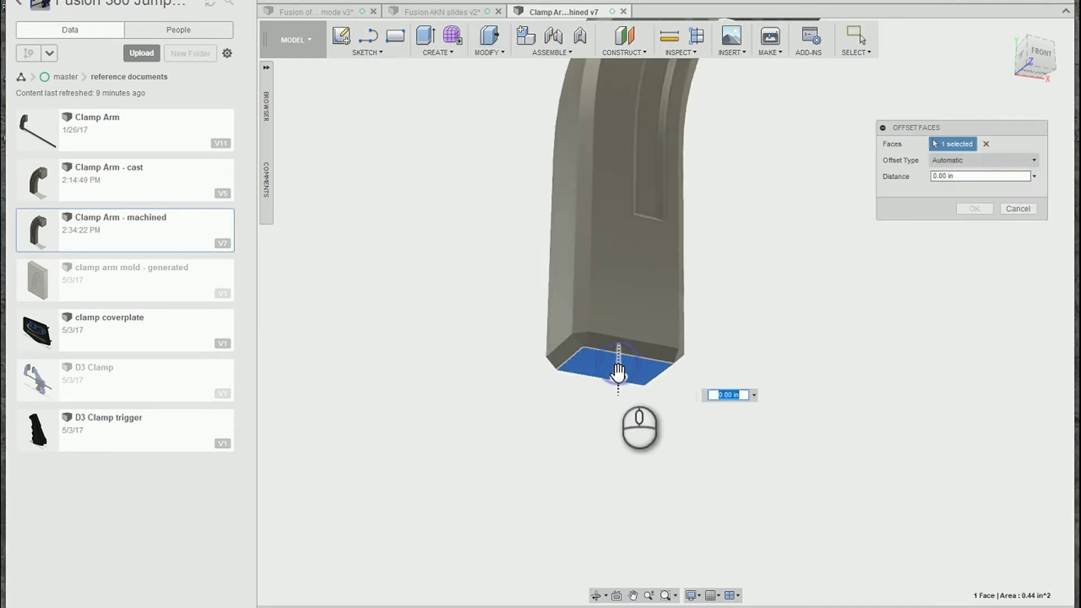
{"action": "left_click_drag", "start_coordinate": [619, 409], "coordinate": [619, 420]}
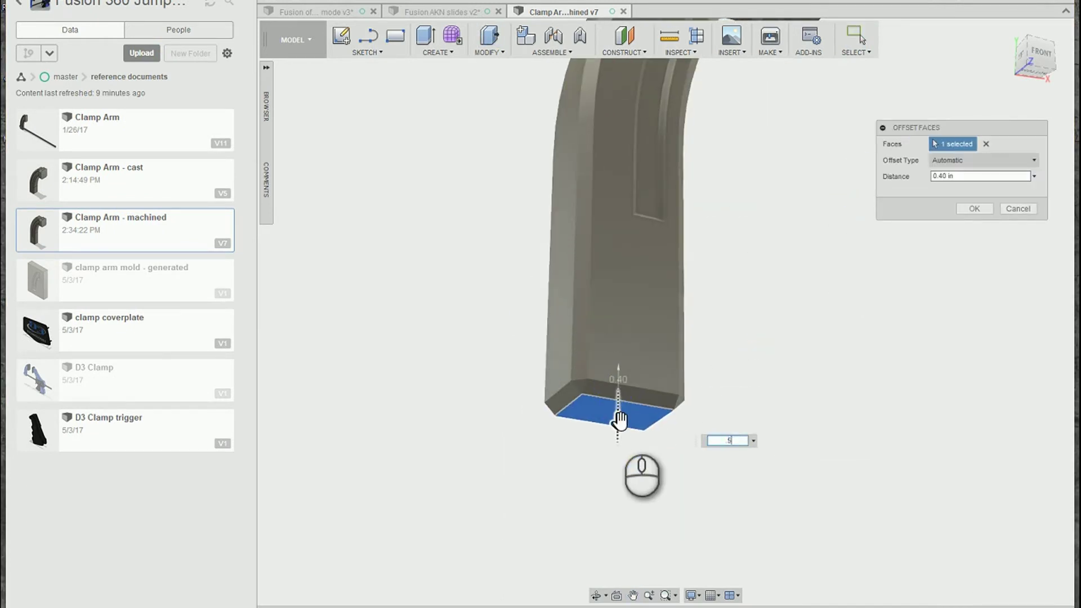
{"action": "key", "text": "Return"}
{"action": "middle_click_drag", "start_coordinate": [837, 277], "coordinate": [802, 235], "text": "shift"}
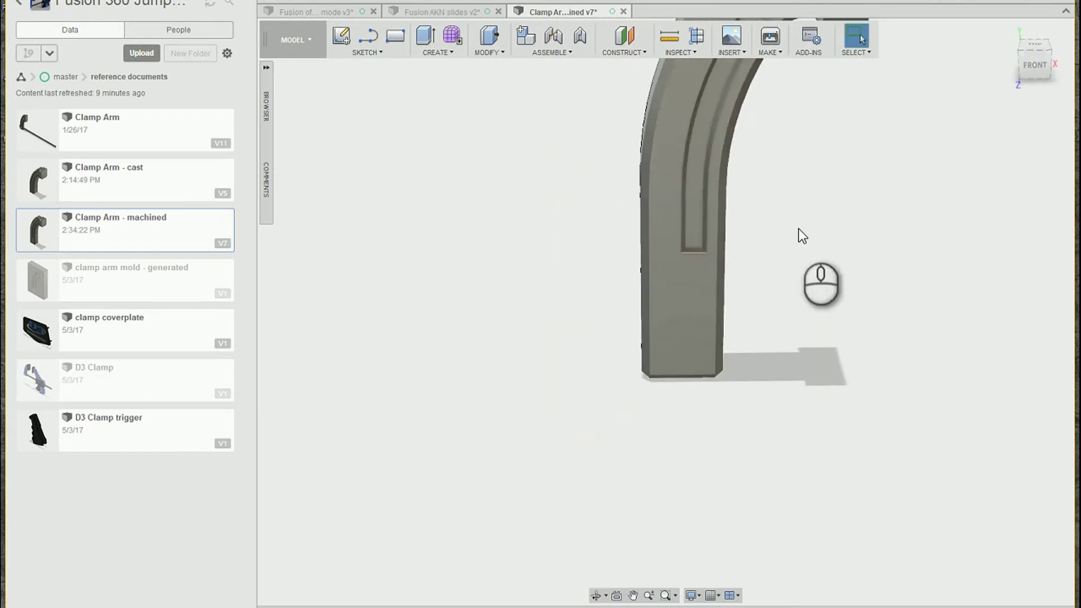
{"action": "middle_click", "coordinate": [802, 235]}
{"action": "middle_click", "coordinate": [802, 235]}
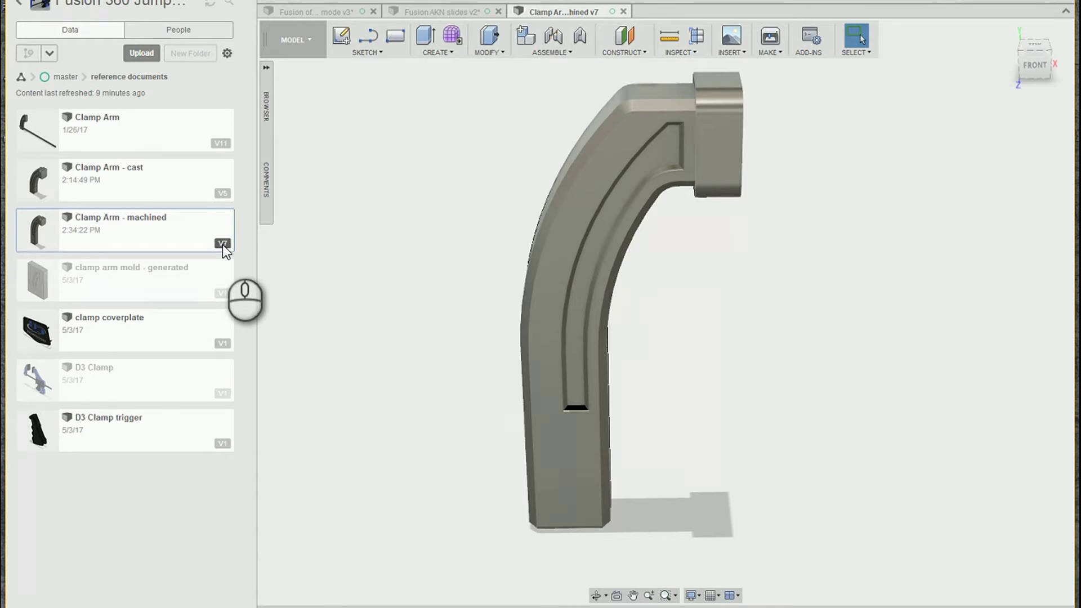
{"action": "middle_click_drag", "start_coordinate": [405, 207], "coordinate": [444, 193], "text": "shift"}
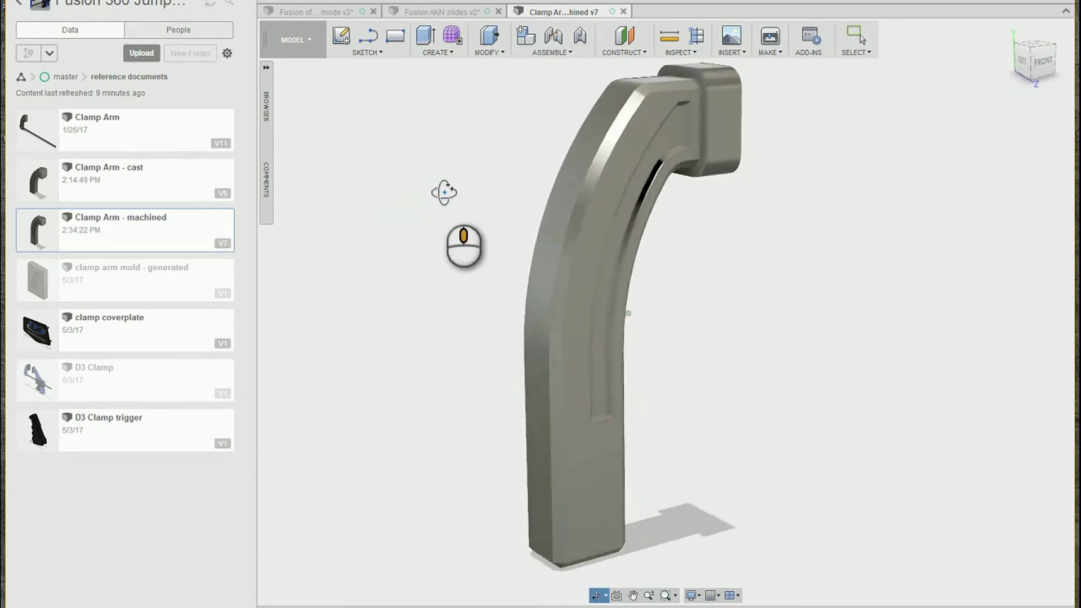
Press Pull the lower side face outward by 0.125 in, then save the design while offline.
{"action": "right_click", "coordinate": [457, 223]}
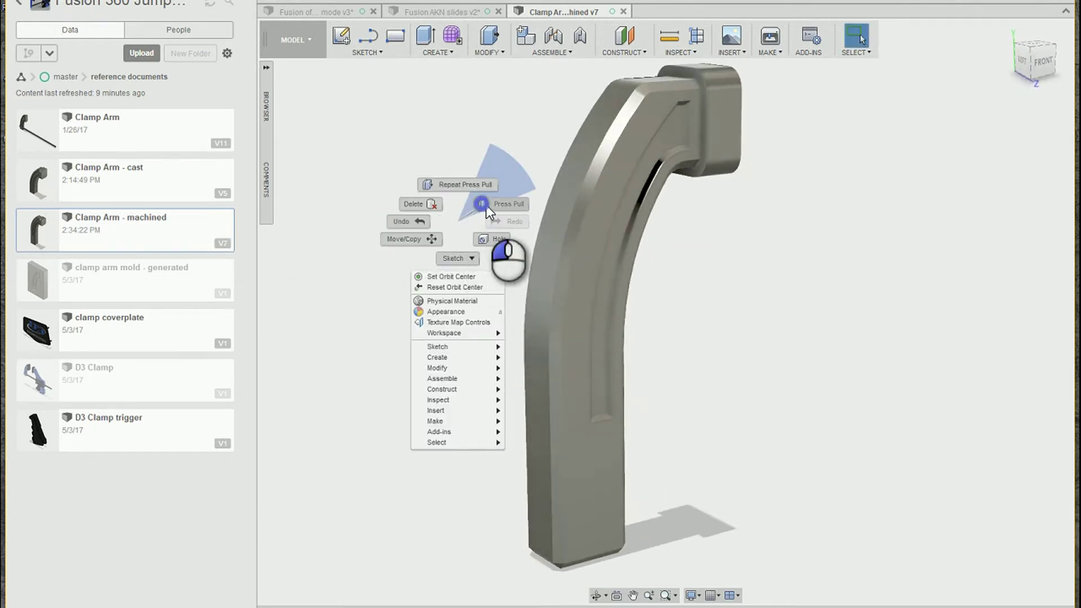
{"action": "left_click", "coordinate": [483, 203]}
{"action": "left_click", "coordinate": [544, 461]}
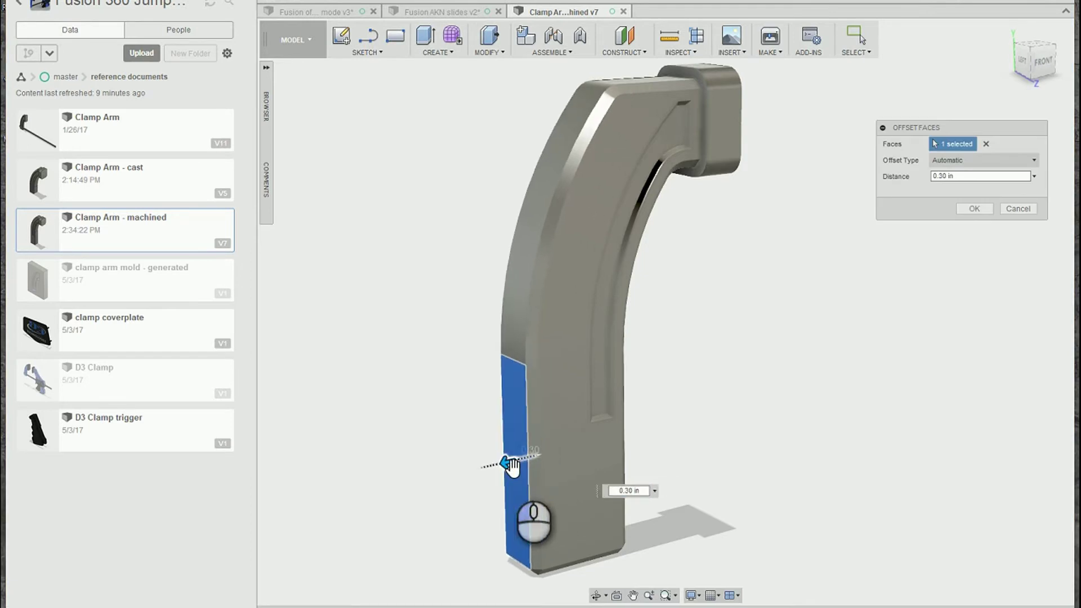
{"action": "type", "text": ".125"}
{"action": "key", "text": "Return"}
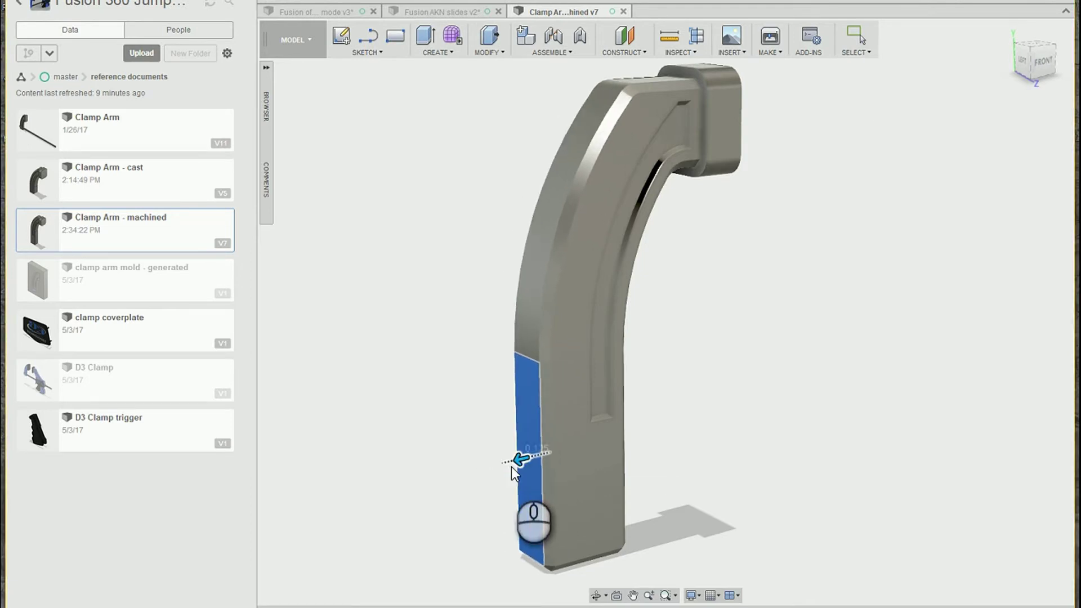
{"action": "middle_click_drag", "start_coordinate": [511, 466], "coordinate": [685, 425], "text": "shift"}
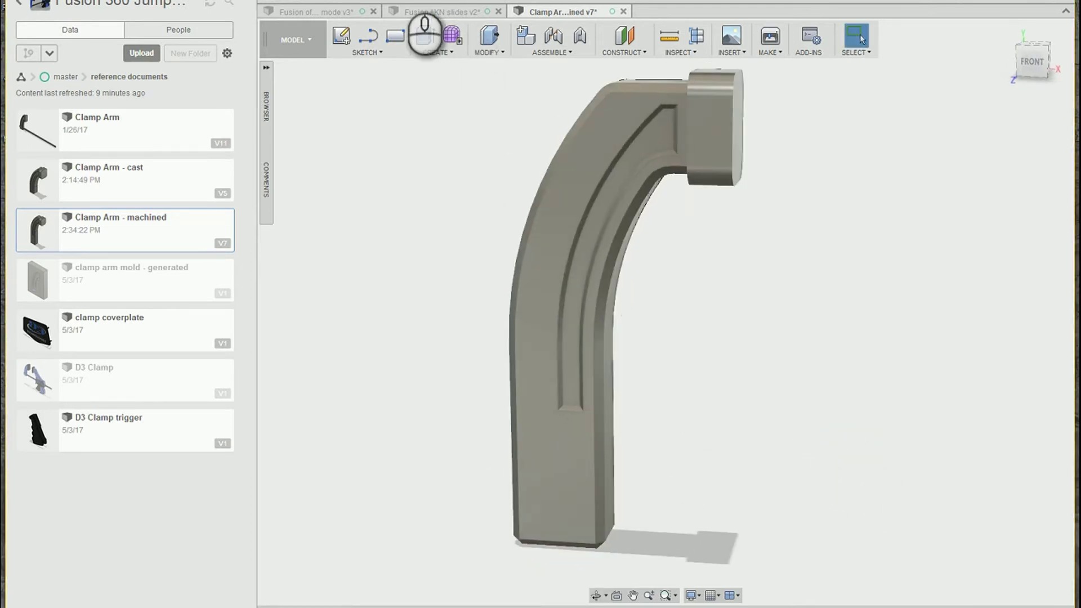
{"action": "left_click", "coordinate": [324, 2]}
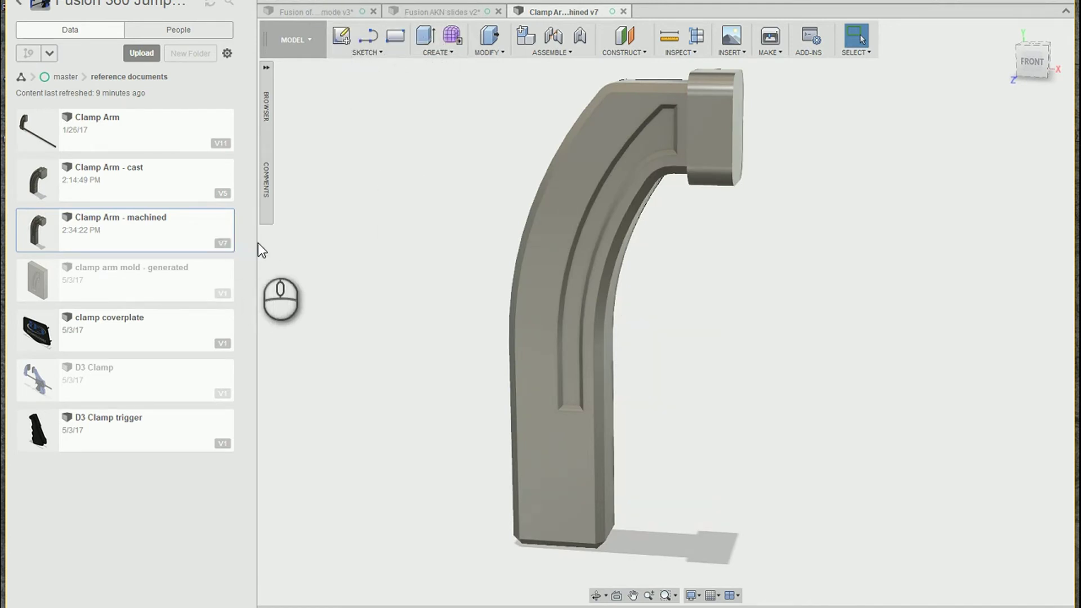
{"action": "middle_click_drag", "start_coordinate": [825, 394], "coordinate": [796, 411], "text": "shift"}
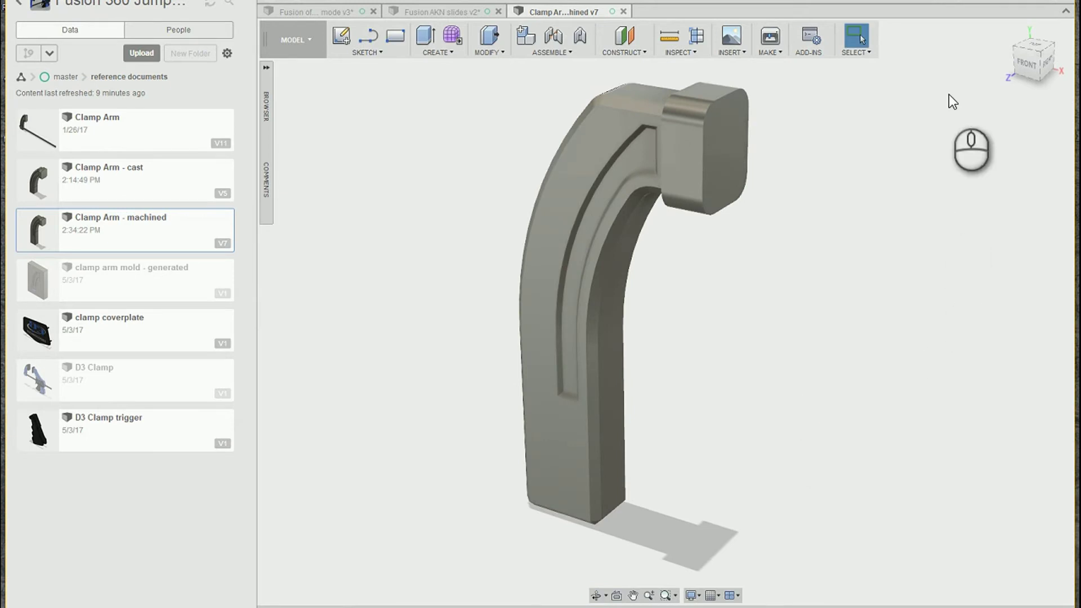
Switch back to working online so the offline edits upload as version 8, then inspect the model.
{"action": "left_click", "coordinate": [959, 3]}
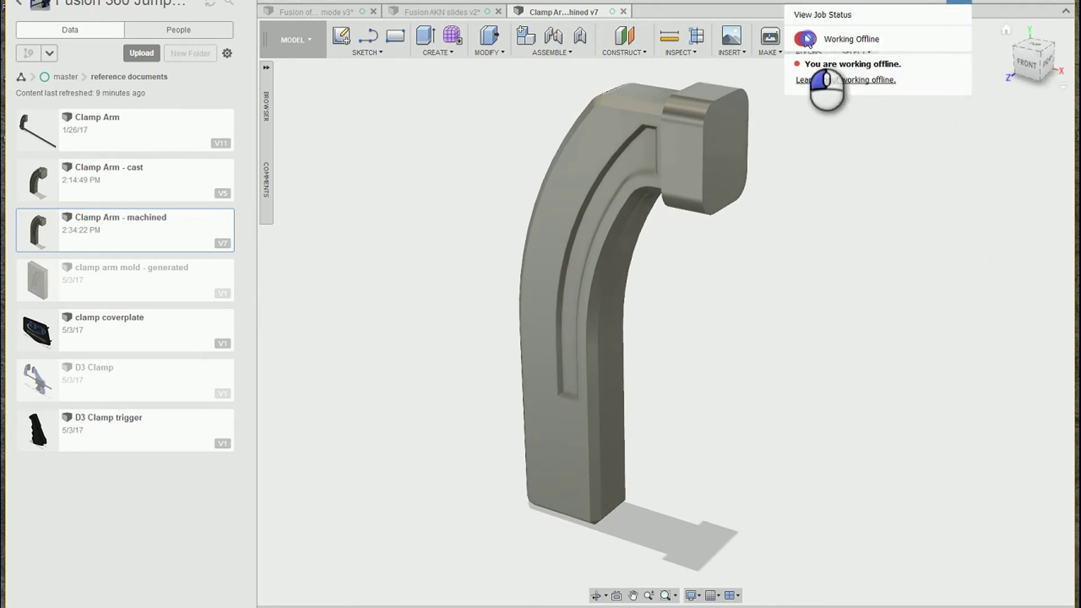
{"action": "left_click", "coordinate": [805, 39]}
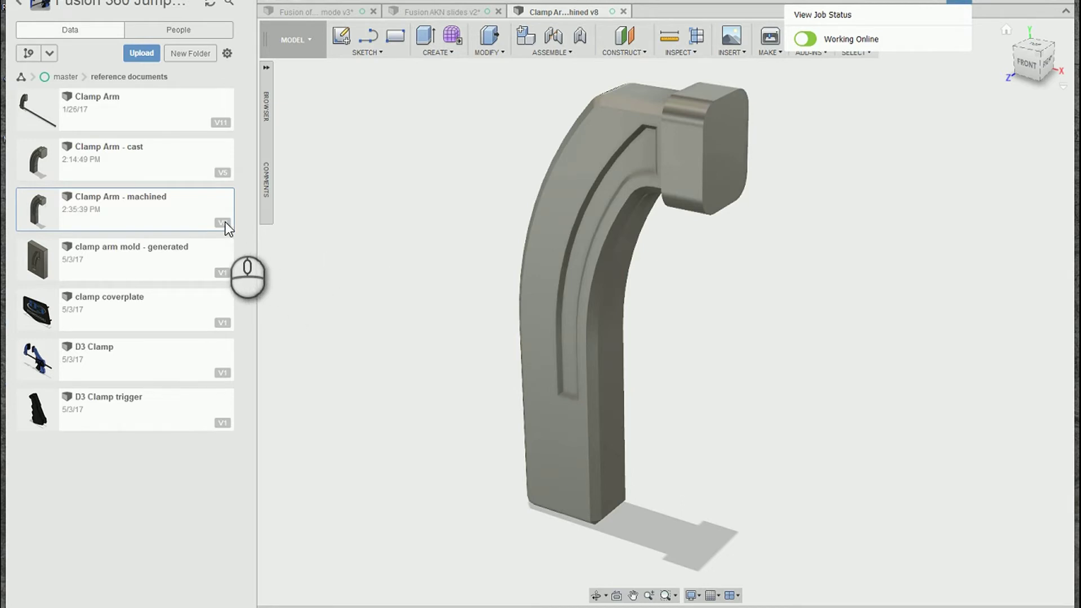
{"action": "left_click", "coordinate": [300, 181]}
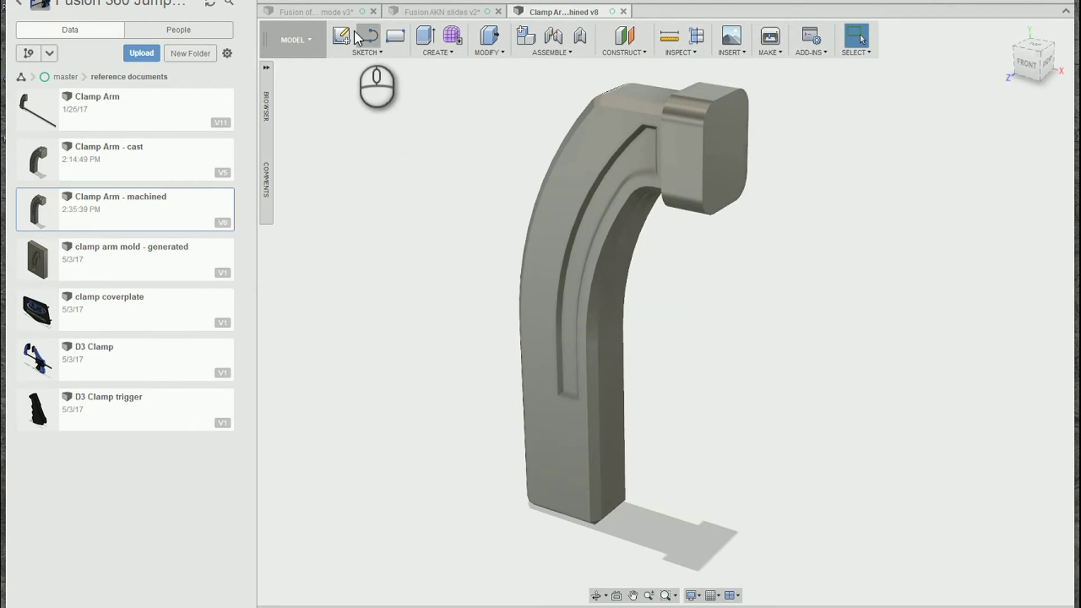
{"action": "middle_click_drag", "start_coordinate": [750, 369], "coordinate": [458, 374], "text": "shift"}
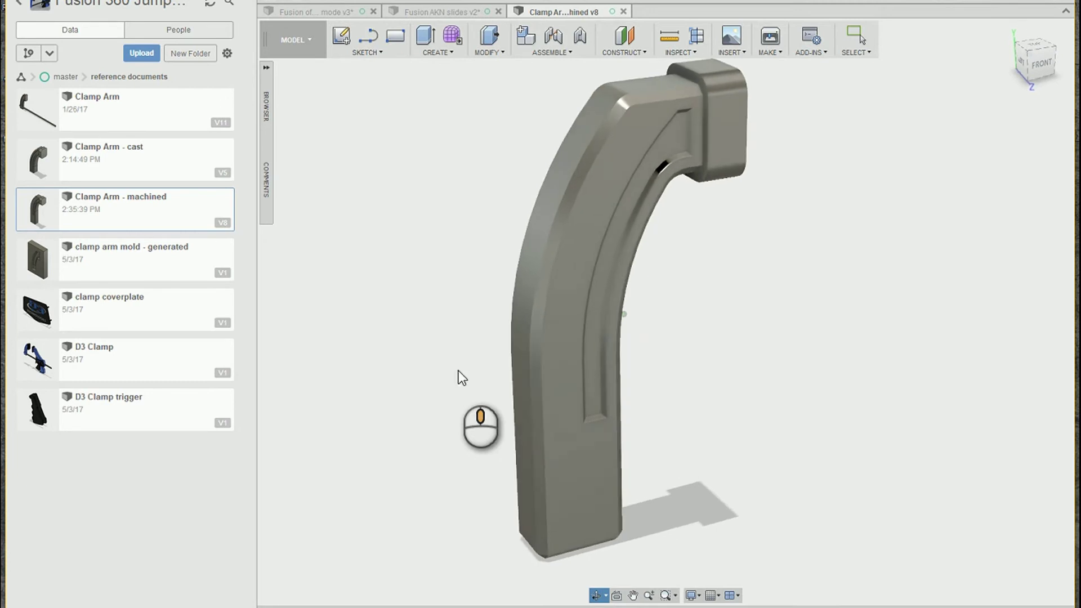
{"action": "middle_click_drag", "start_coordinate": [707, 296], "coordinate": [711, 314]}
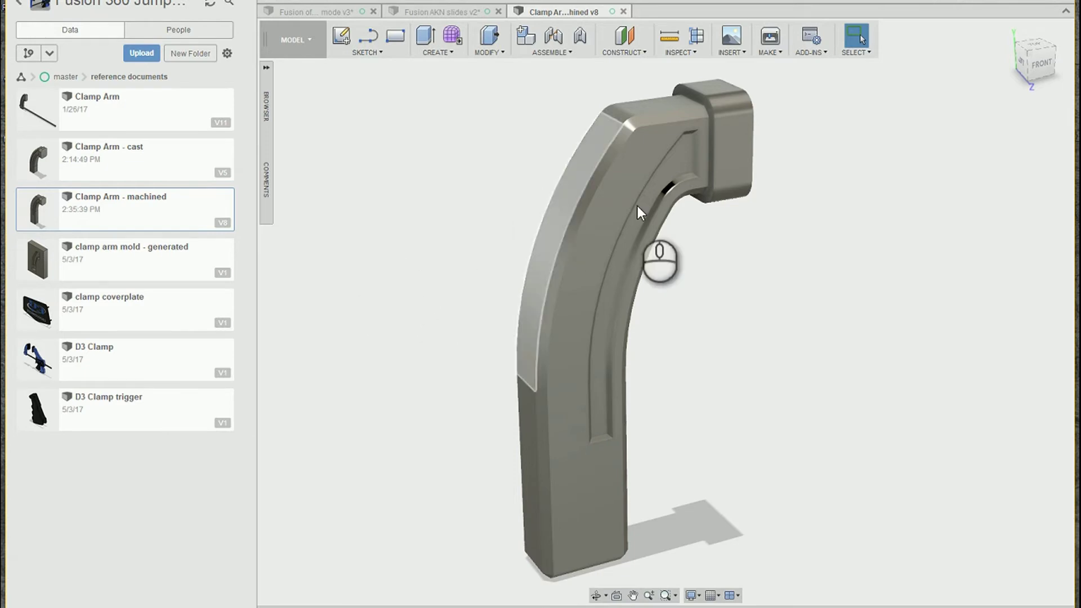
{"action": "left_click", "coordinate": [993, 3]}
{"action": "left_click", "coordinate": [997, 26]}
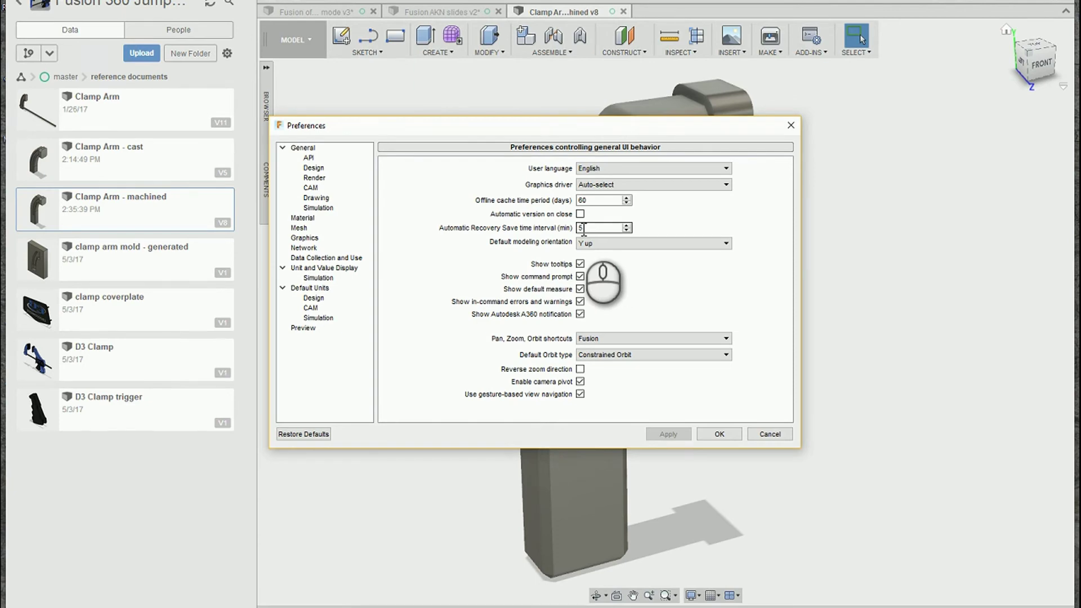
{"action": "left_click", "coordinate": [598, 228]}
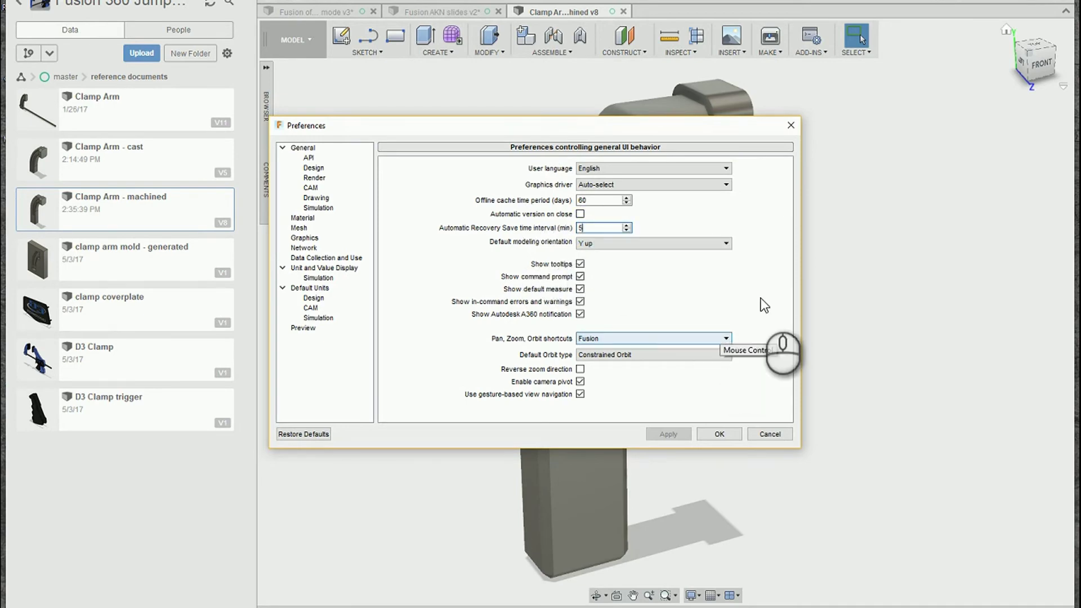
{"action": "left_click", "coordinate": [770, 434]}
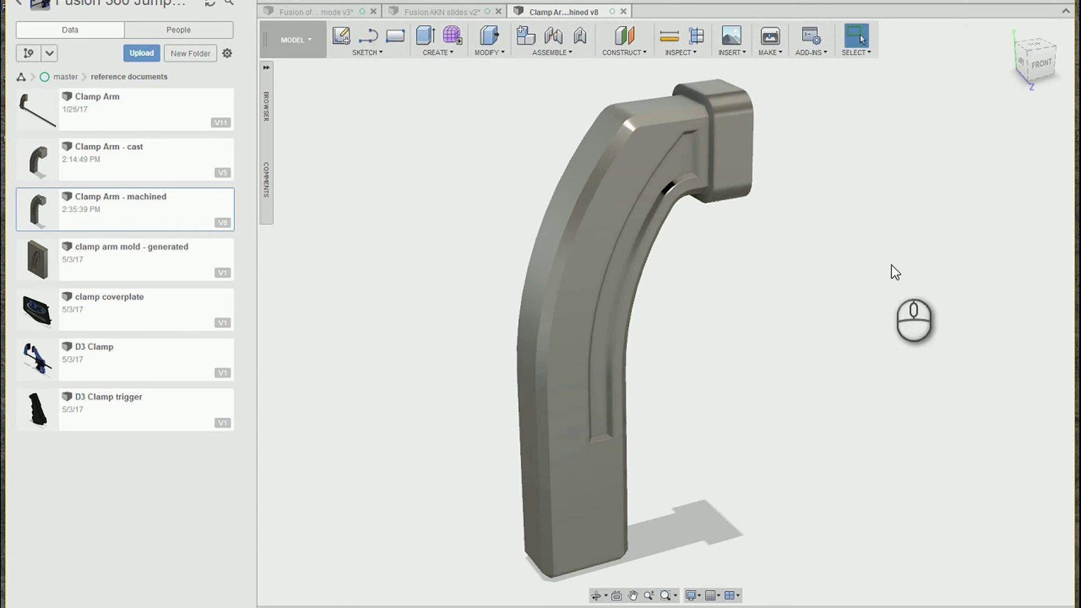
{"action": "middle_click_drag", "start_coordinate": [783, 363], "coordinate": [712, 373], "text": "shift"}
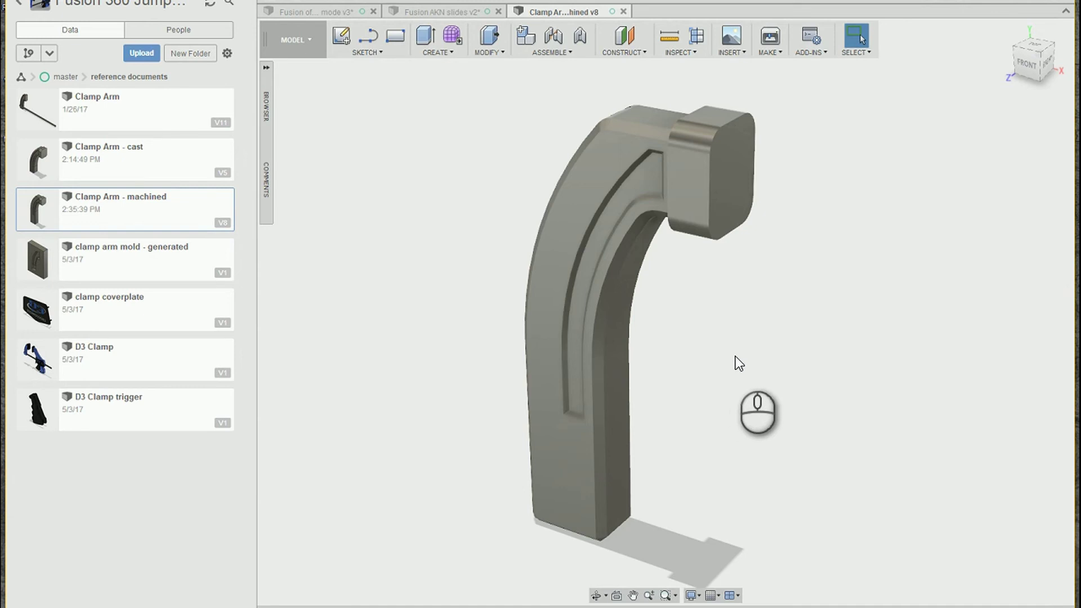
{"action": "left_click", "coordinate": [1006, 2]}
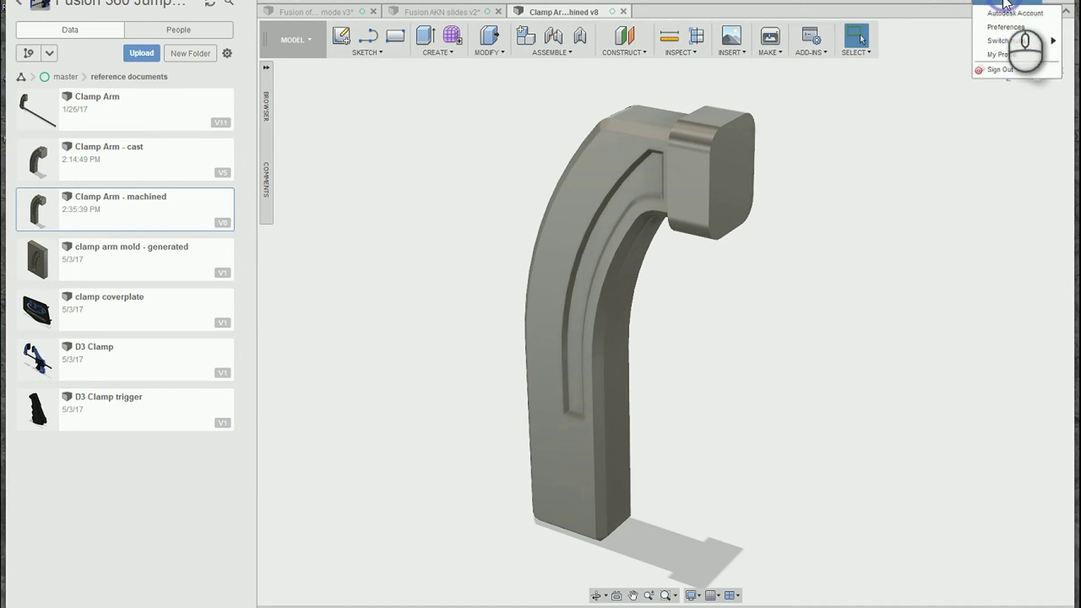
{"action": "left_click", "coordinate": [1005, 29]}
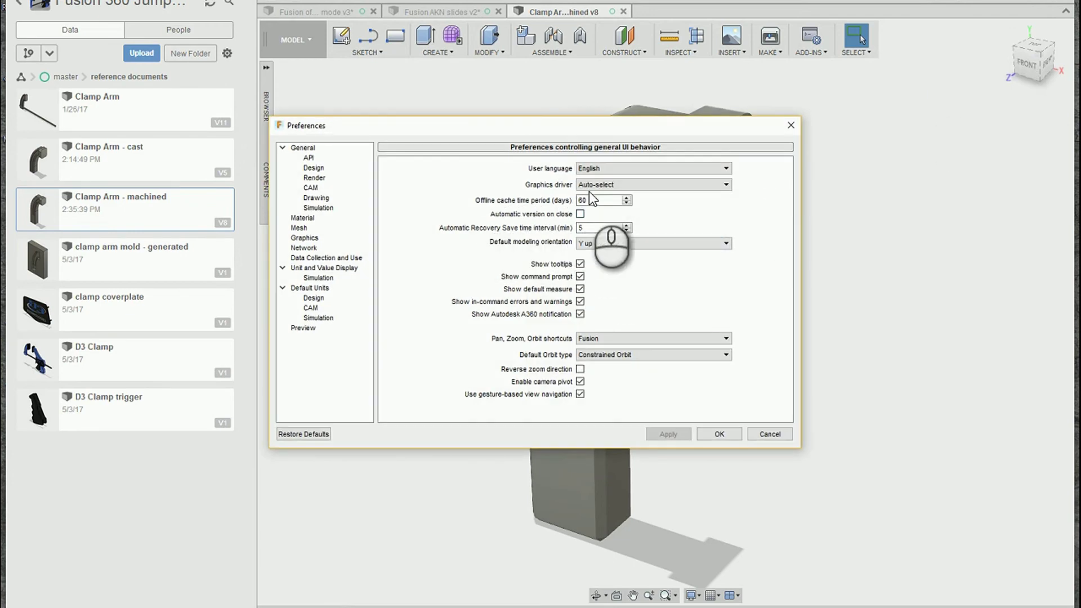
{"action": "left_click", "coordinate": [606, 200]}
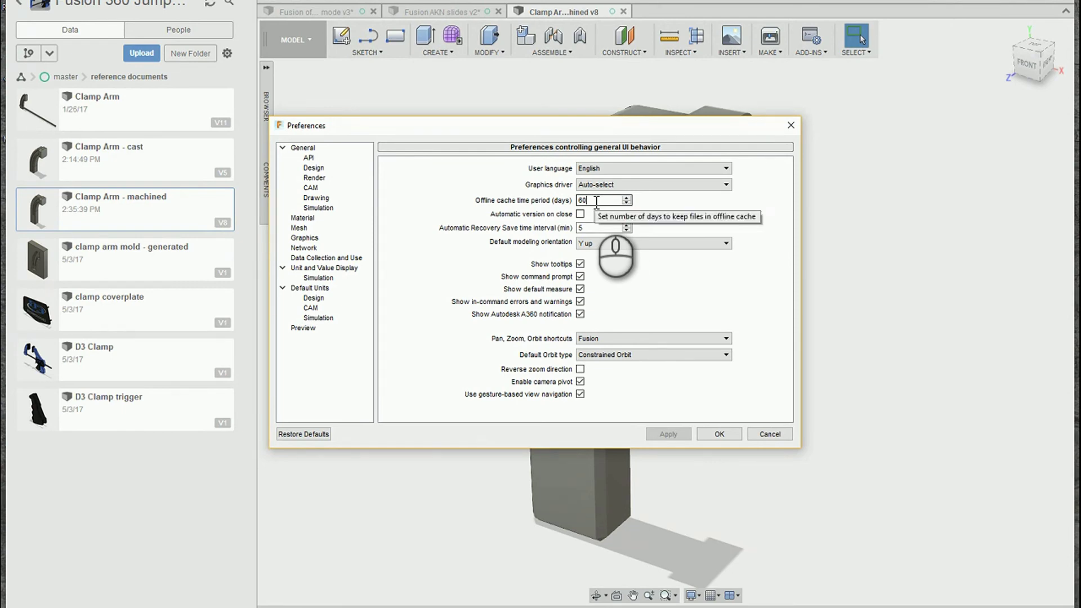
{"action": "mouse_move", "coordinate": [602, 201]}
{"action": "left_mouse_down"}
{"action": "mouse_move", "coordinate": [560, 201]}
{"action": "mouse_move", "coordinate": [612, 202]}
{"action": "mouse_move", "coordinate": [543, 207]}
{"action": "mouse_move", "coordinate": [620, 202]}
{"action": "mouse_move", "coordinate": [547, 203]}
{"action": "mouse_move", "coordinate": [612, 200]}
{"action": "mouse_move", "coordinate": [579, 211]}
{"action": "mouse_move", "coordinate": [586, 203]}
{"action": "left_mouse_up"}
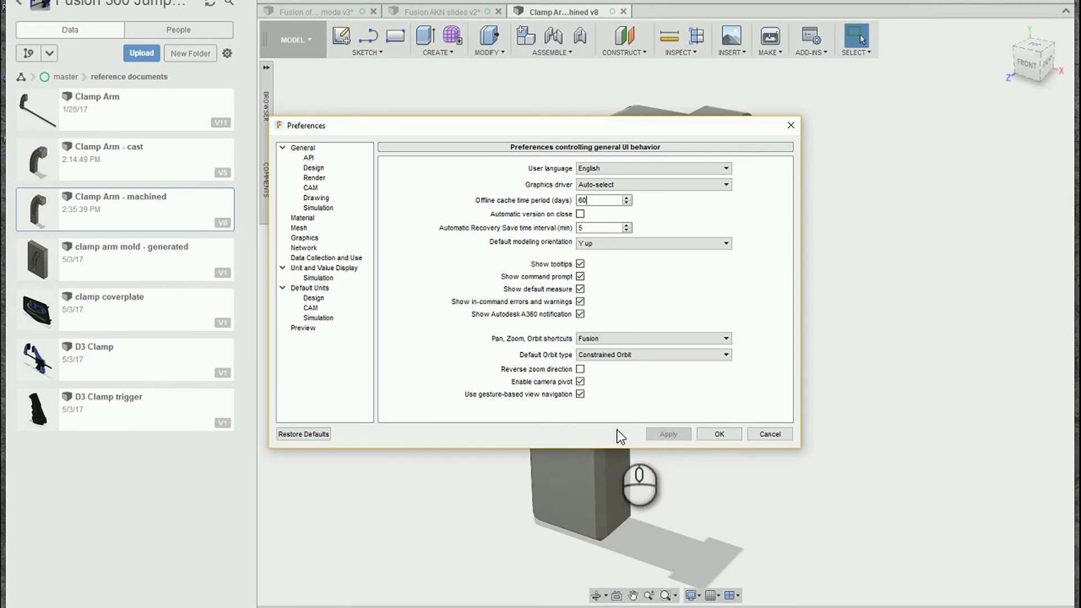
{"action": "left_click", "coordinate": [719, 434]}
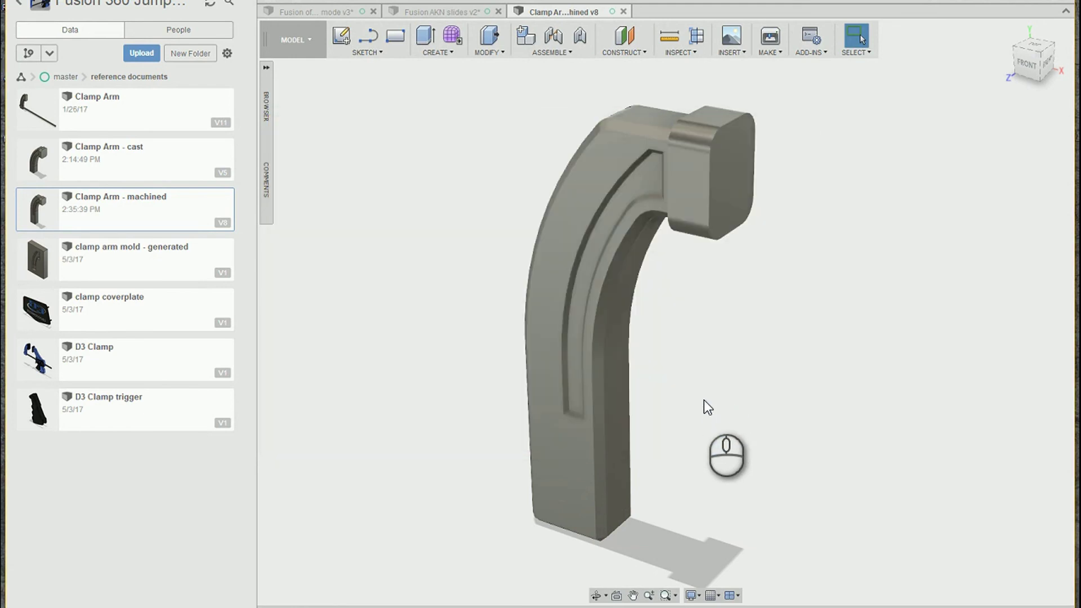
{"action": "left_click", "coordinate": [454, 12]}
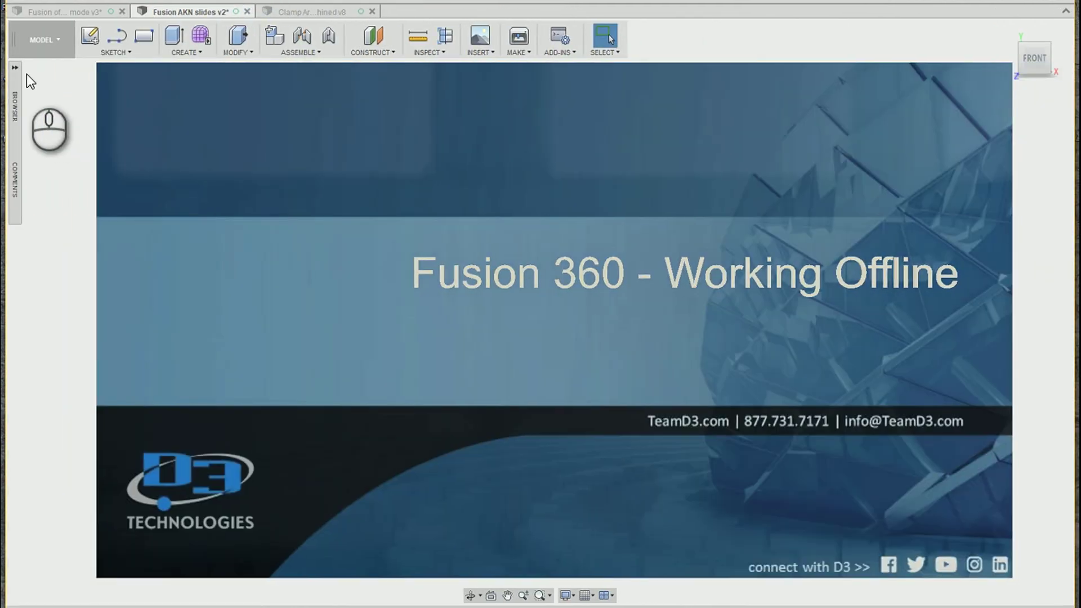
Expand the slides design's browser and jump to the Outro named view.
{"action": "left_click", "coordinate": [18, 67]}
{"action": "double_click", "coordinate": [79, 191]}
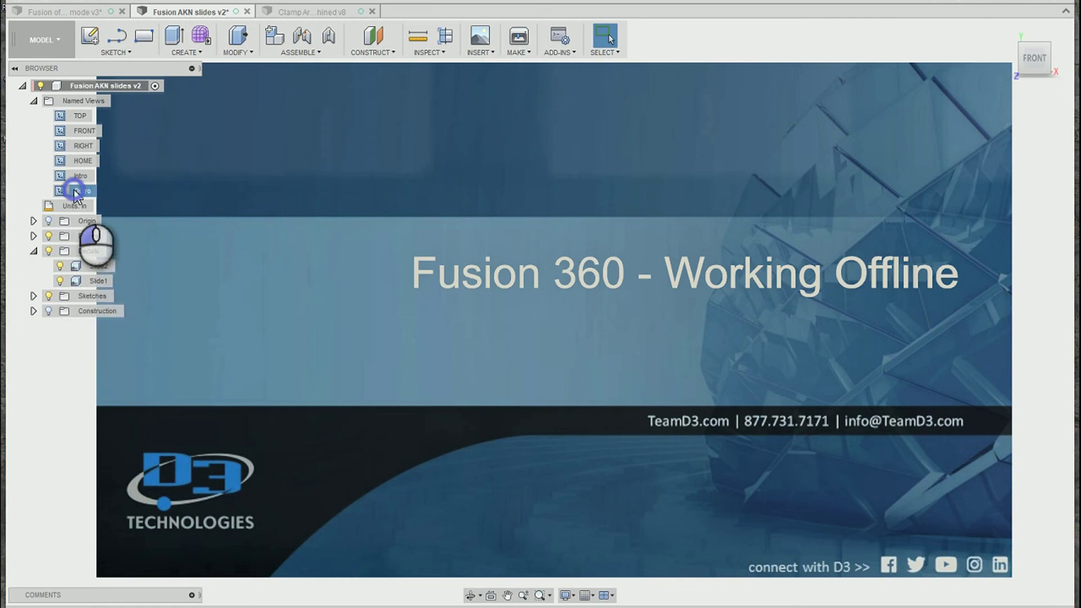